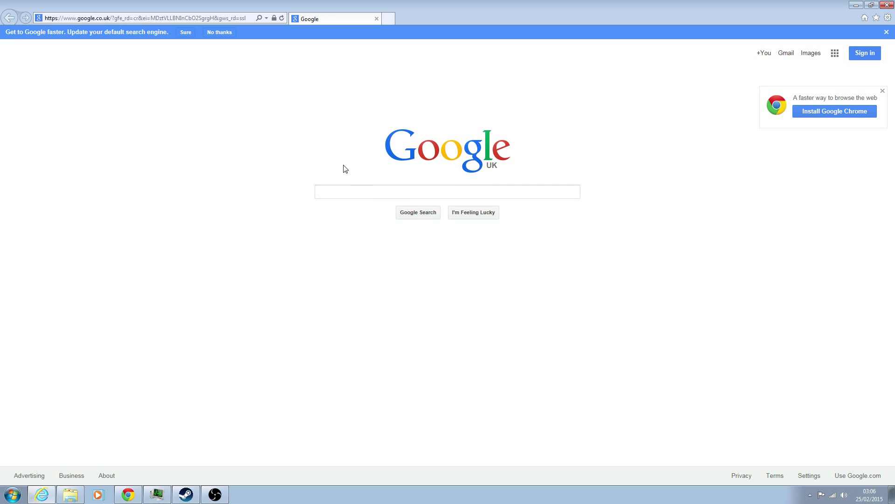
# Search the web for "radeonpro download" and open the radeonpro.info download page
pyautogui.write('ADEON PRO')
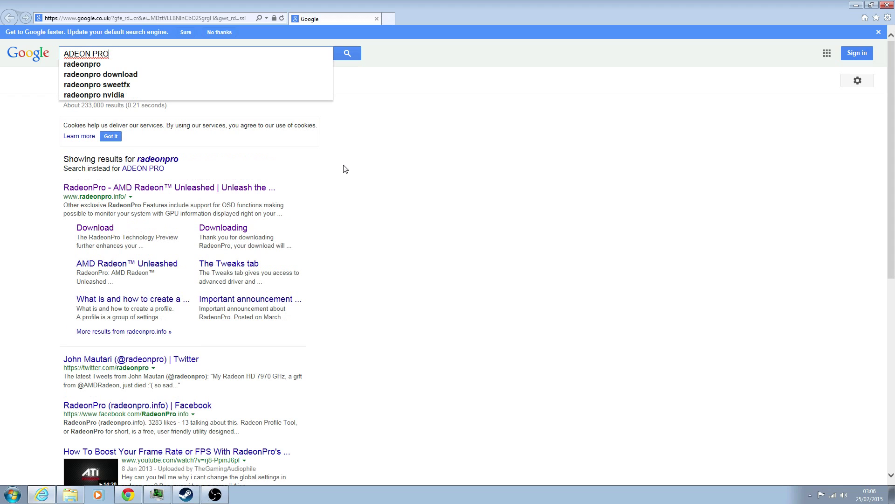
pyautogui.click(140, 74)
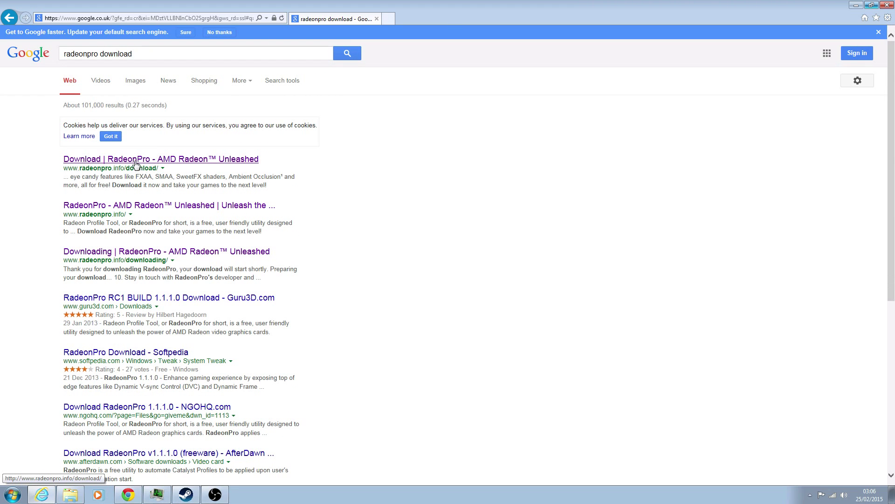
pyautogui.click(134, 161)
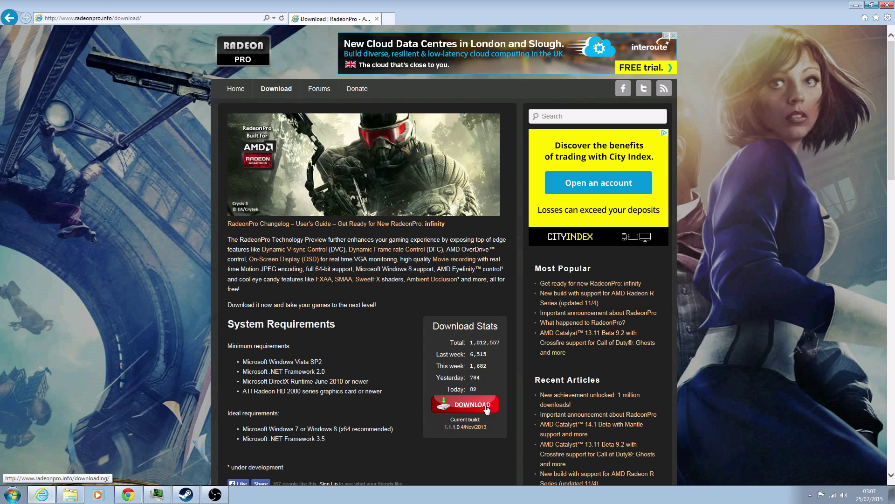
# Minimize the browser and open the Downloads folder to locate the RadeonPro_Preview_R installer
pyautogui.click(856, 5)
pyautogui.doubleClick(334, 21)
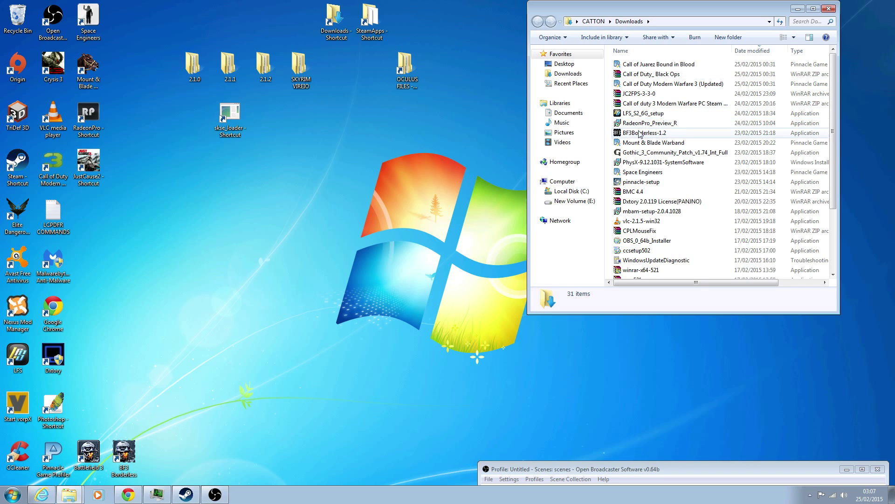
pyautogui.moveTo(644, 125)
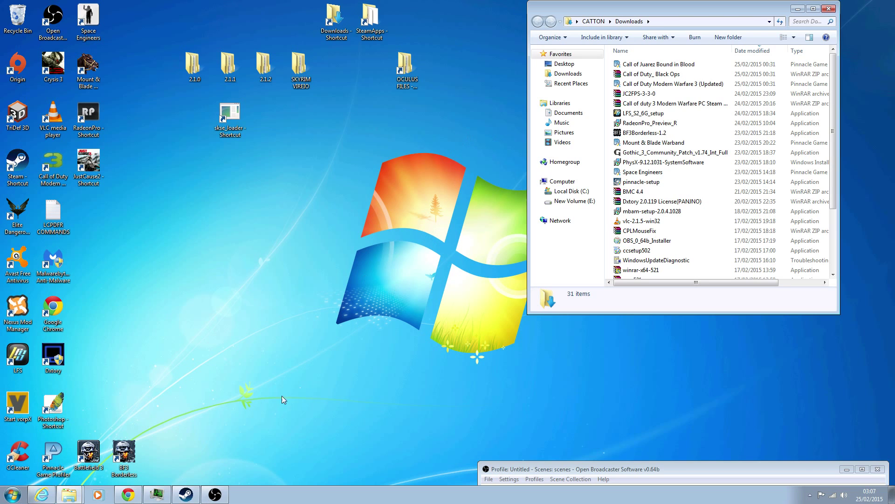
# Back in the browser, search for "sweetfx download", view the SweetFX Settings Database downloads page, and close the browser
pyautogui.click(44, 491)
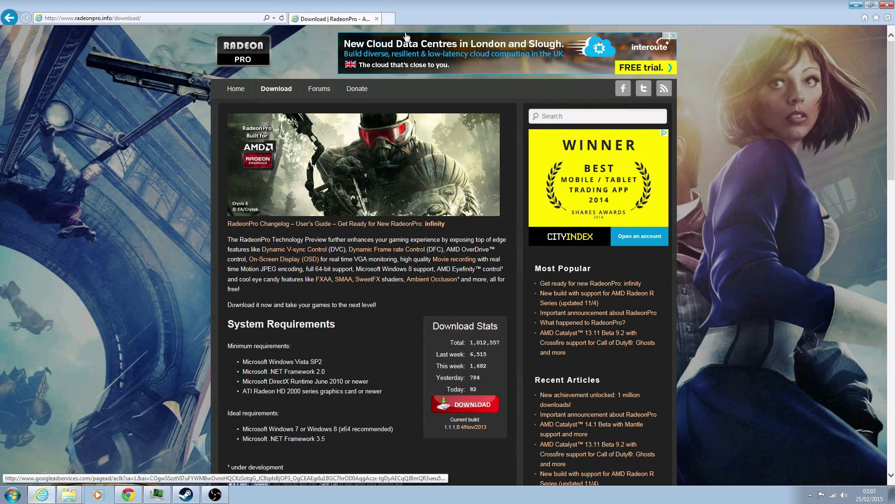
pyautogui.click(865, 18)
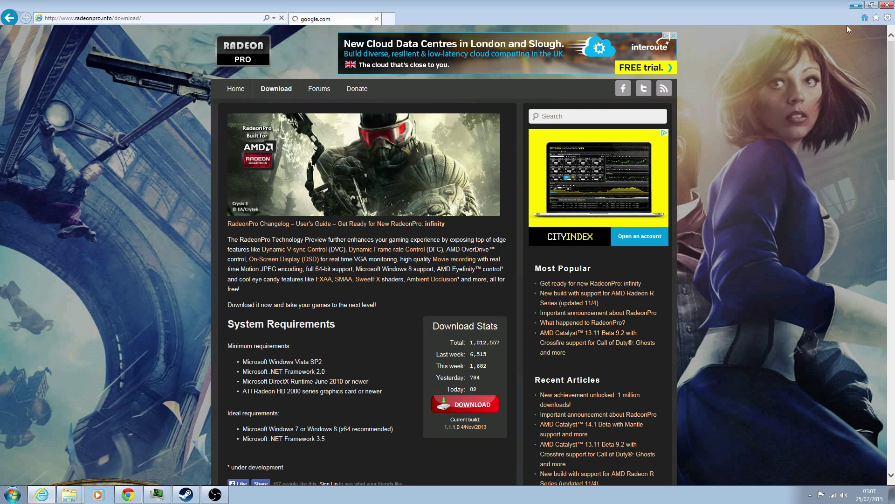
pyautogui.press('Escape')
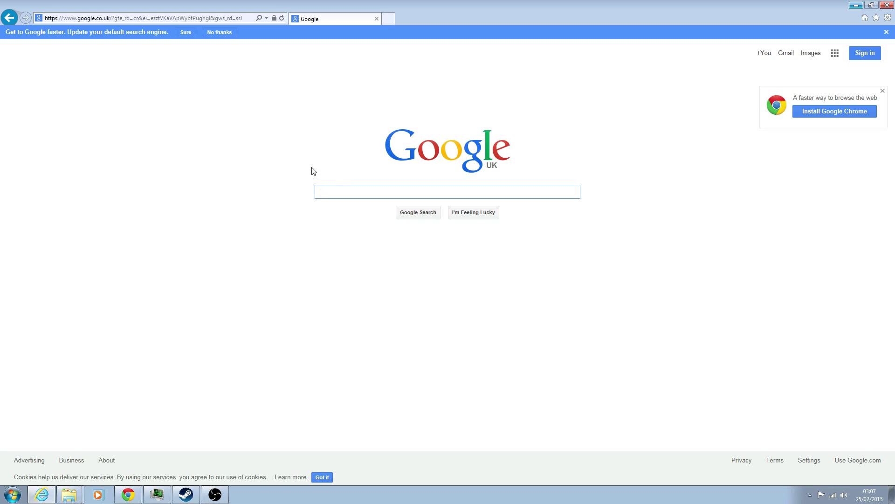
pyautogui.write('SWEET ')
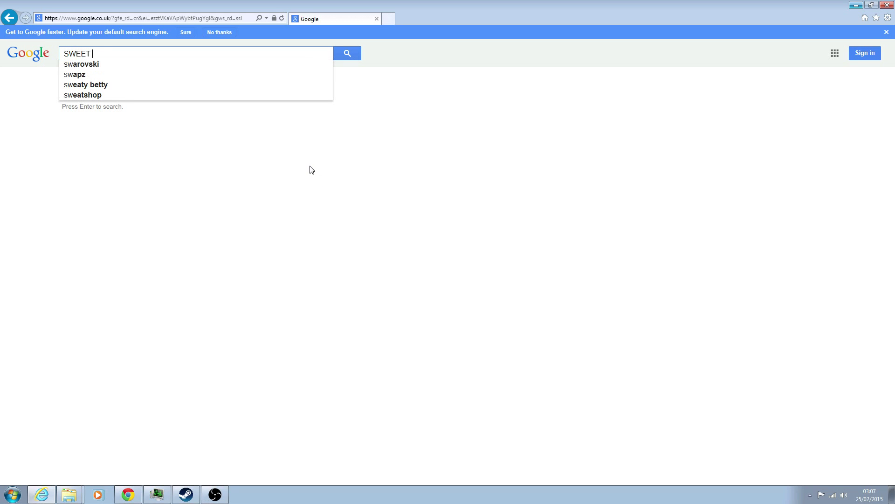
pyautogui.write('FX D')
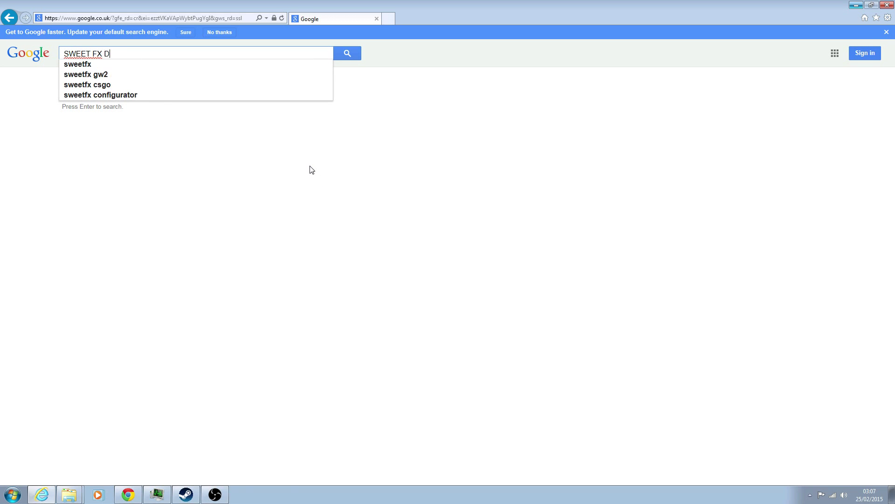
pyautogui.write('OWNL')
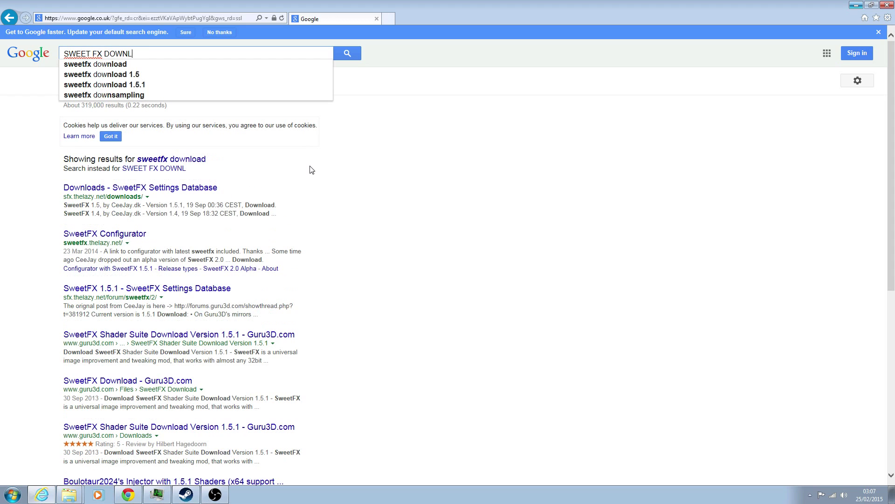
pyautogui.write('OAD')
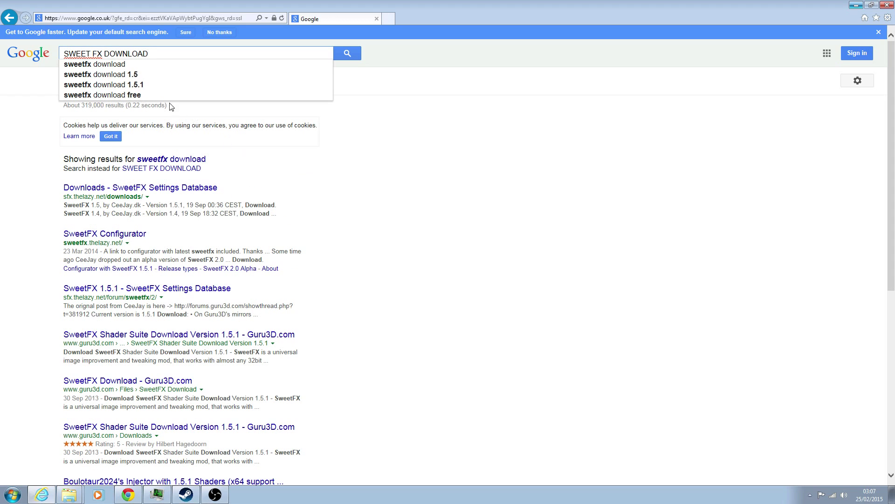
pyautogui.click(135, 65)
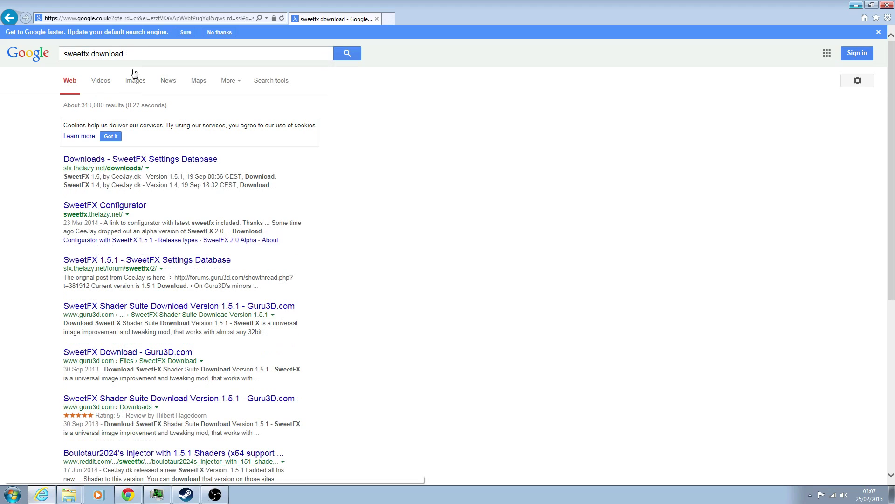
pyautogui.click(110, 162)
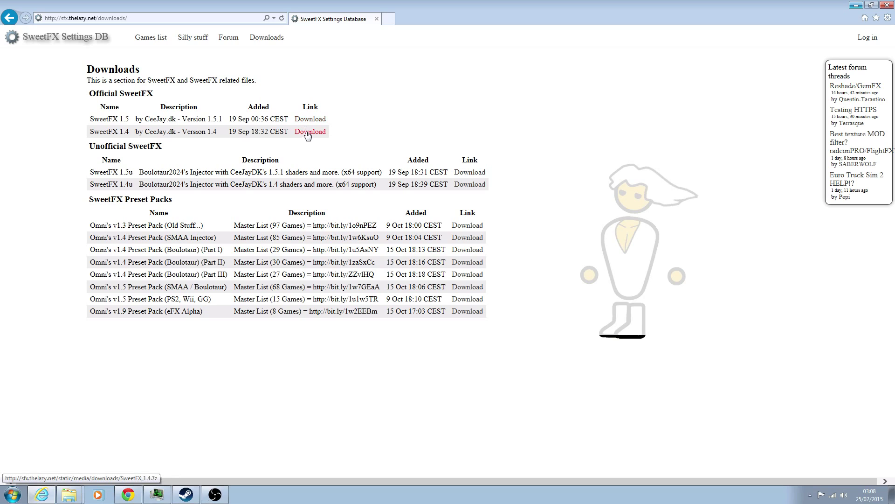
pyautogui.click(377, 19)
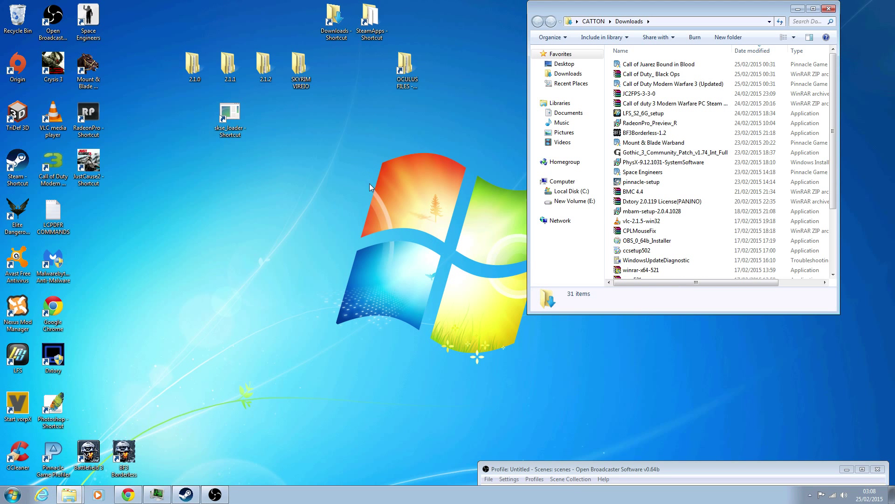
# Open the SWEET FX folder inside Modded Game Back up files on New Volume (E:)
pyautogui.doubleClick(405, 68)
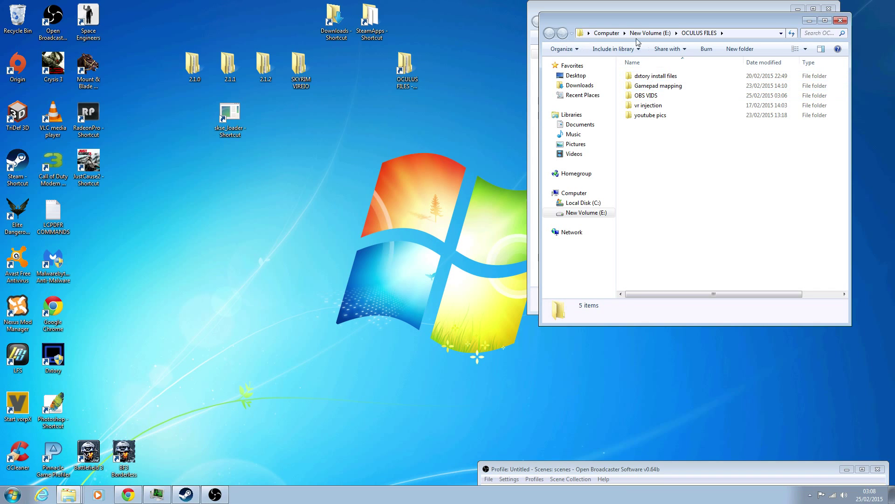
pyautogui.click(650, 33)
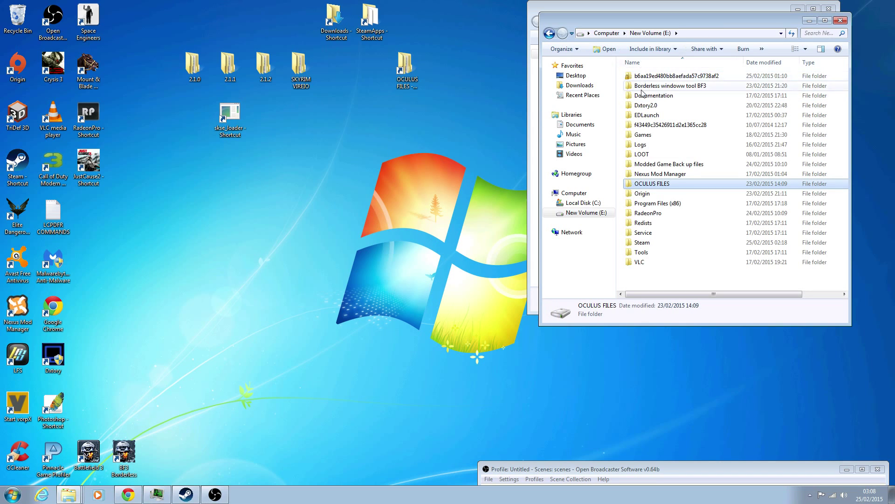
pyautogui.doubleClick(663, 165)
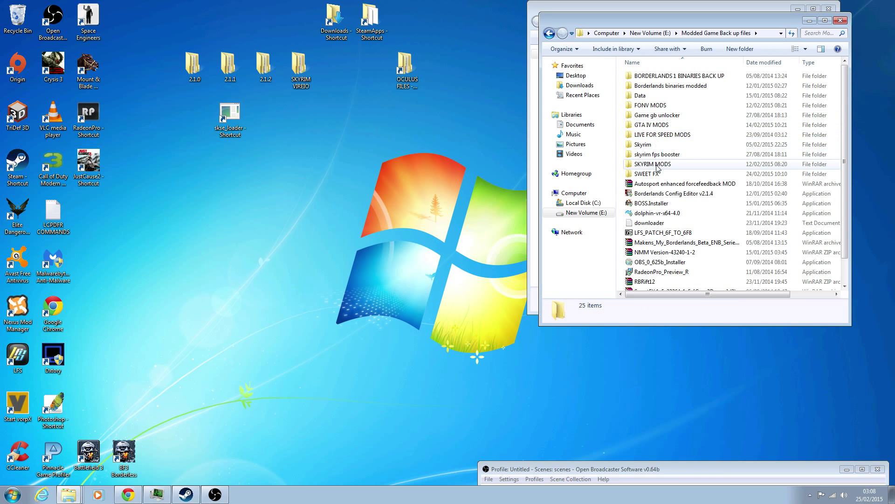
pyautogui.doubleClick(653, 175)
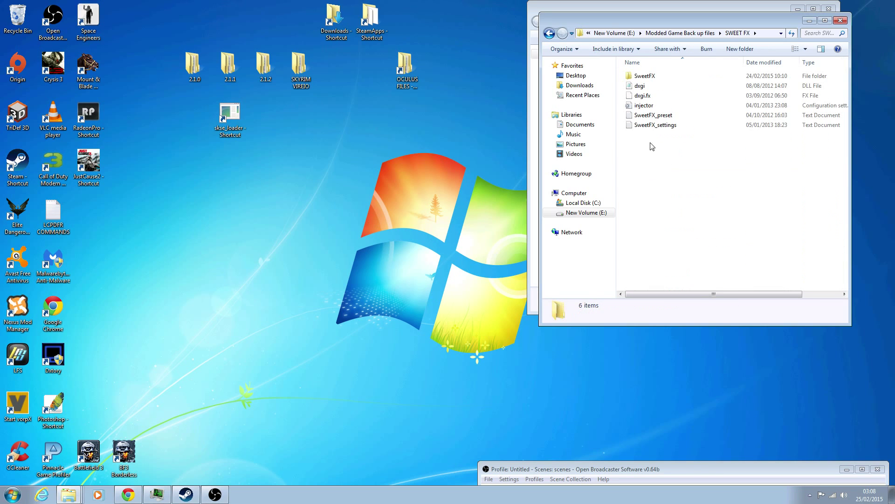
# Move the SWEET FX folder window clear of the Downloads window and briefly highlight all its files
pyautogui.moveTo(631, 464); pyautogui.dragTo(595, 449)
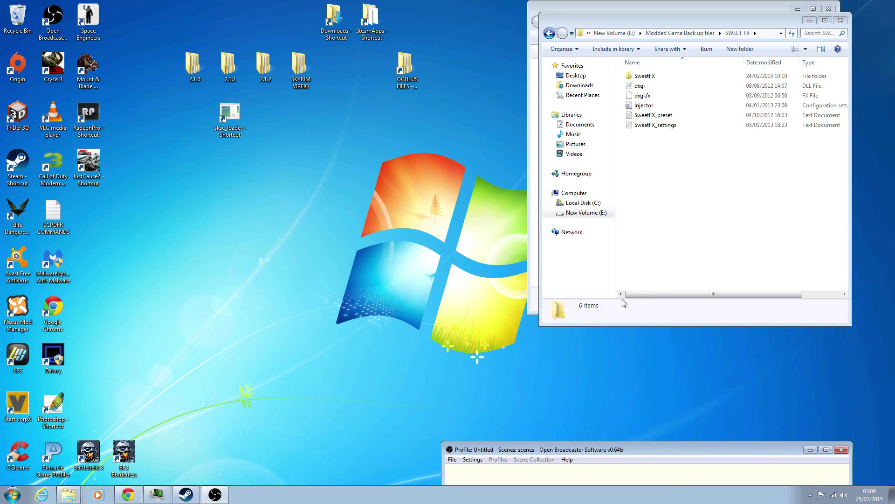
pyautogui.moveTo(651, 24); pyautogui.dragTo(378, 124)
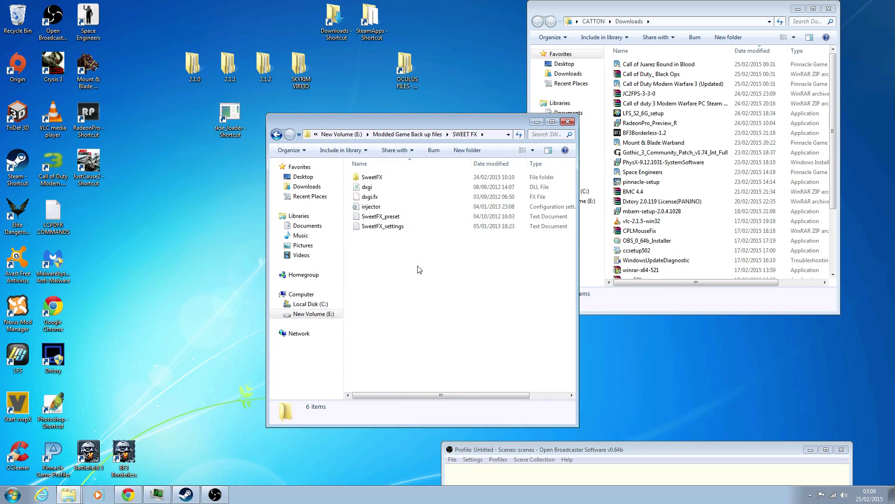
pyautogui.moveTo(419, 269); pyautogui.dragTo(373, 174)
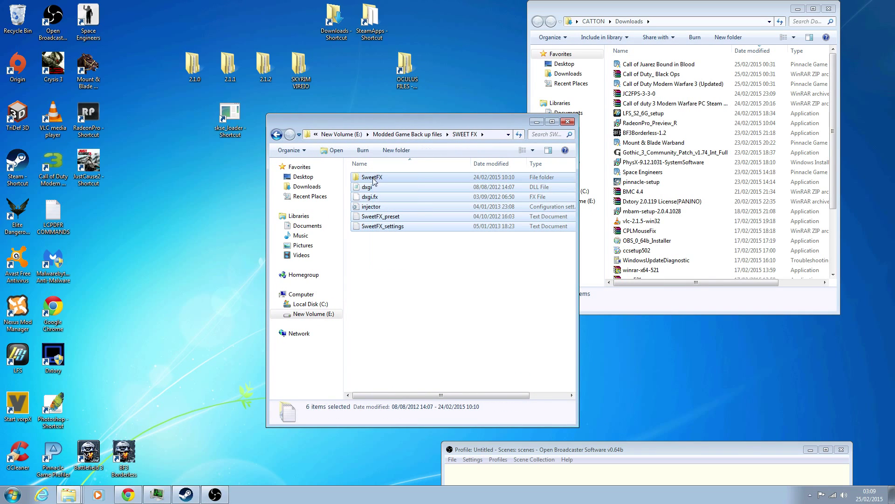
pyautogui.click(435, 290)
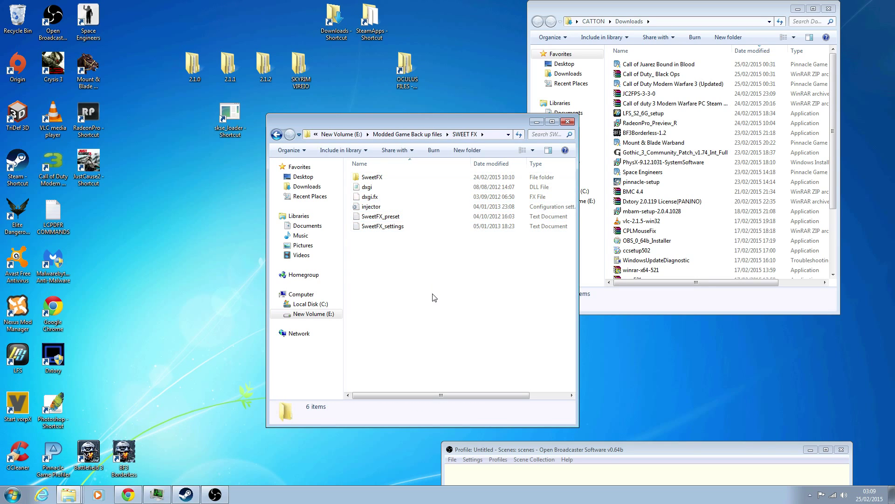
# Open the SteamApps folder and arrange its window side by side with the SWEET FX window
pyautogui.doubleClick(369, 21)
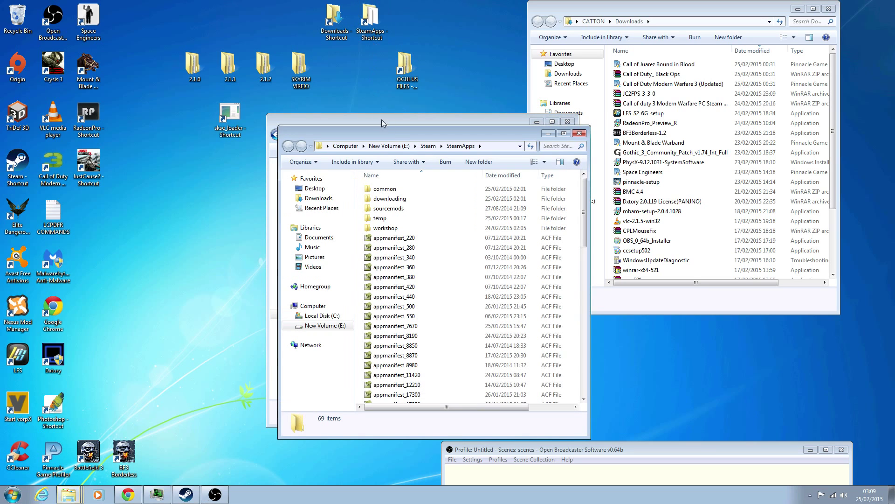
pyautogui.moveTo(405, 131); pyautogui.dragTo(200, 126)
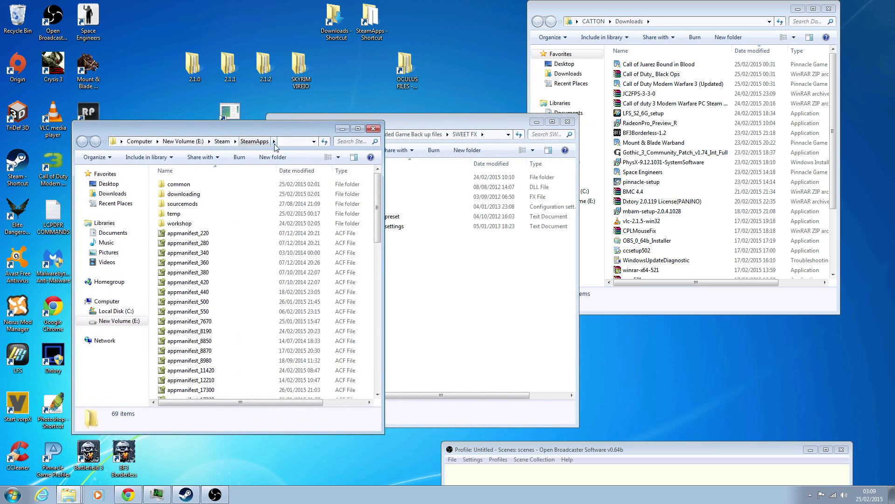
pyautogui.moveTo(398, 127); pyautogui.dragTo(562, 130)
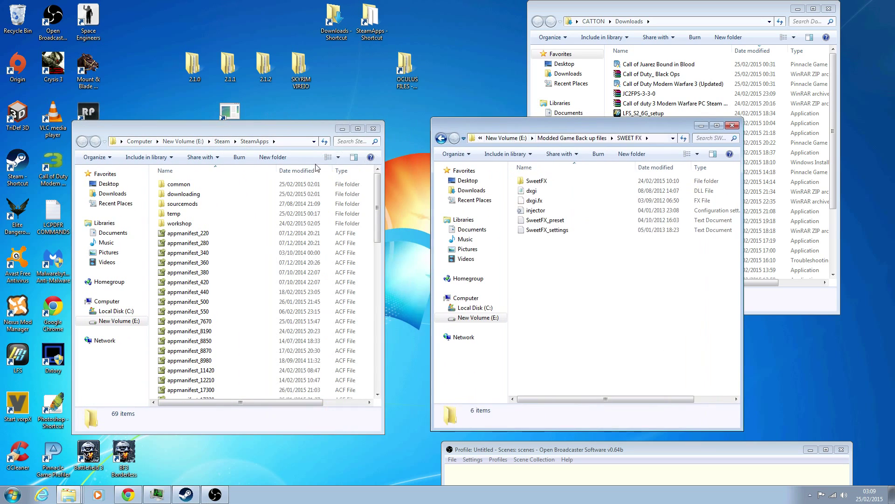
# In SteamApps, open the Win32 folder under common, BioShock Infinite, Binaries
pyautogui.doubleClick(208, 186)
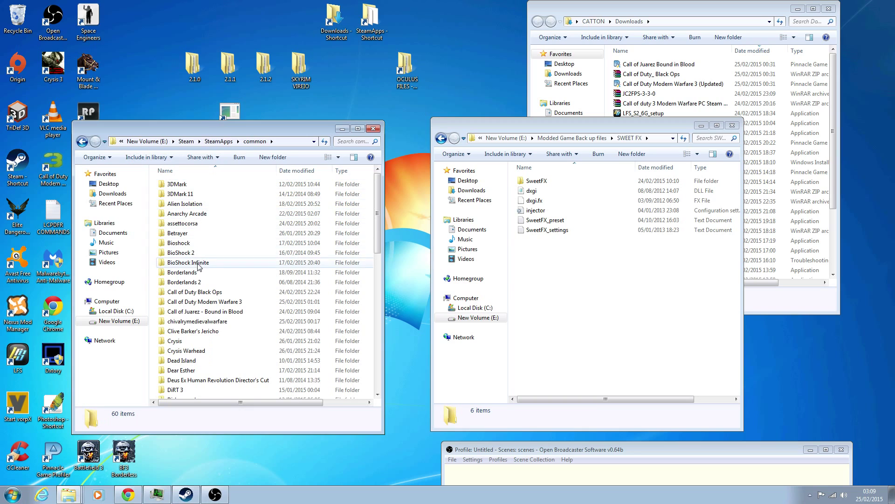
pyautogui.doubleClick(196, 262)
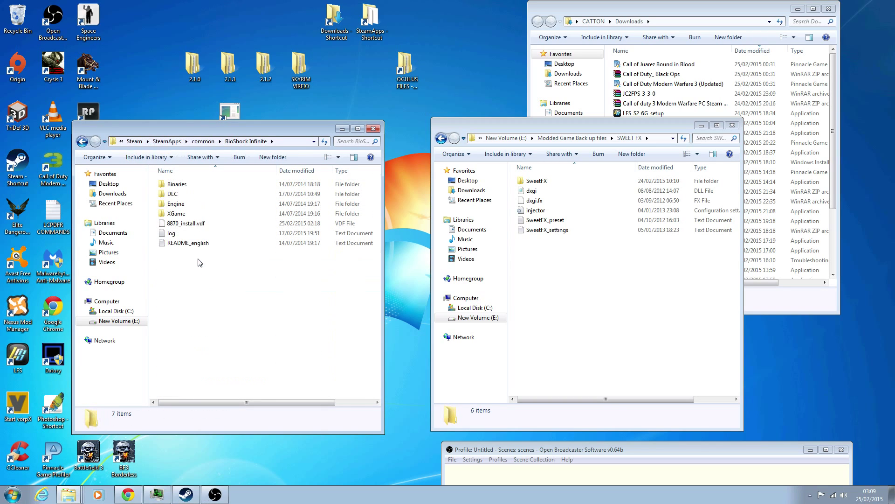
pyautogui.doubleClick(189, 185)
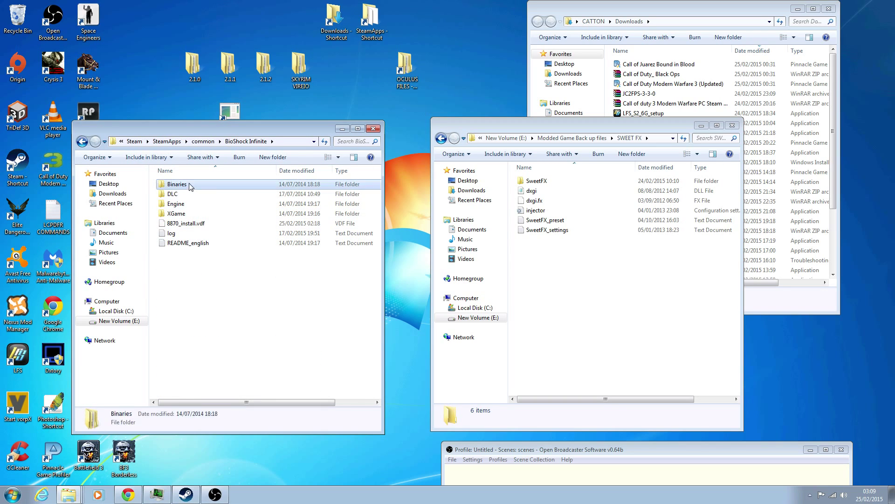
pyautogui.click(186, 195)
pyautogui.doubleClick(186, 196)
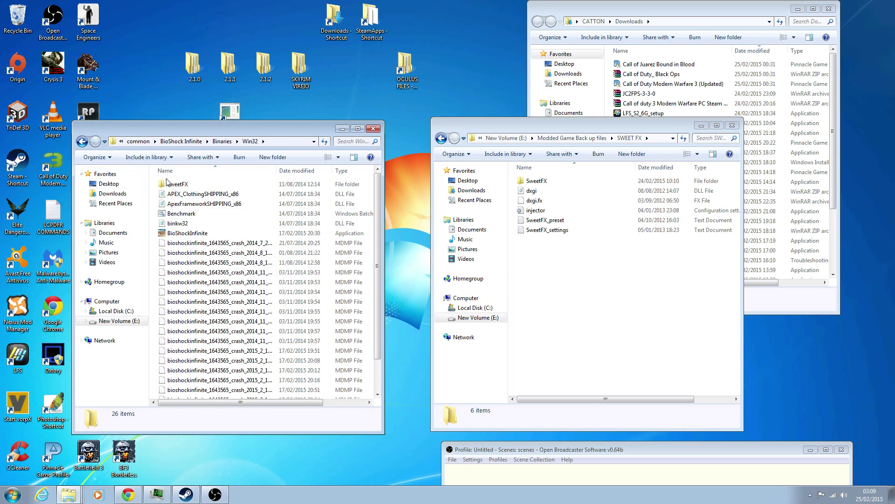
# Try to transfer all the SWEET FX files to BioShock Infinite's Binaries folder, and close the game folder window
pyautogui.click(82, 142)
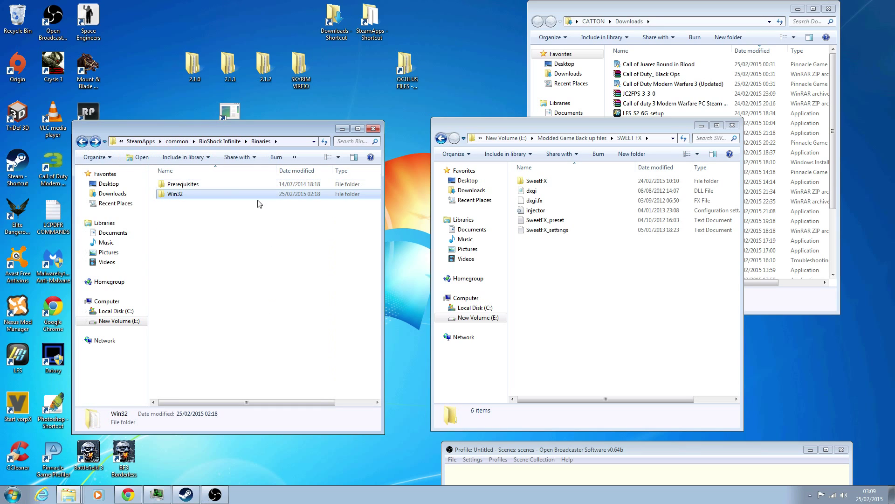
pyautogui.moveTo(604, 277); pyautogui.dragTo(543, 182)
pyautogui.moveTo(589, 209); pyautogui.dragTo(561, 206)
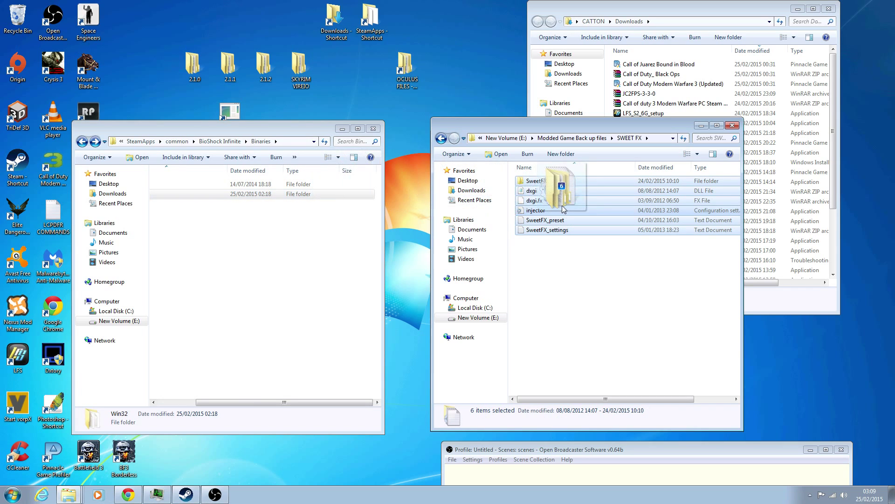
pyautogui.click(374, 129)
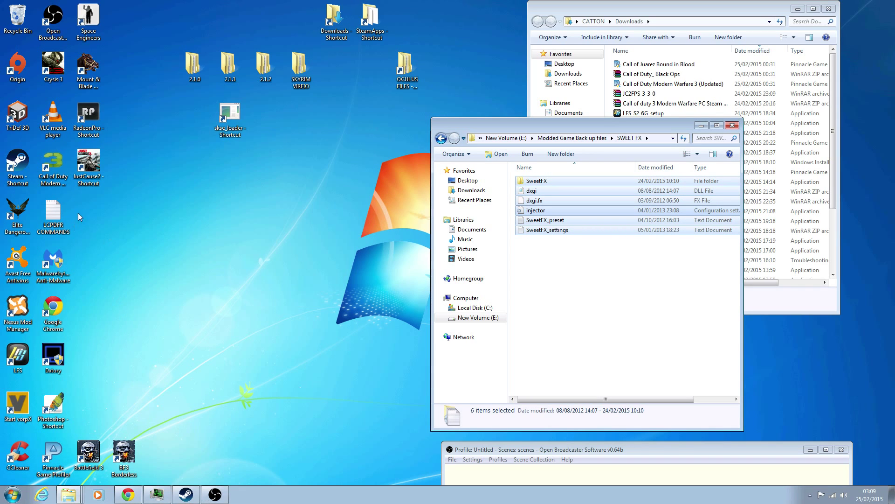
# Launch RadeonPro from its desktop shortcut and move its window higher on the desktop
pyautogui.doubleClick(92, 123)
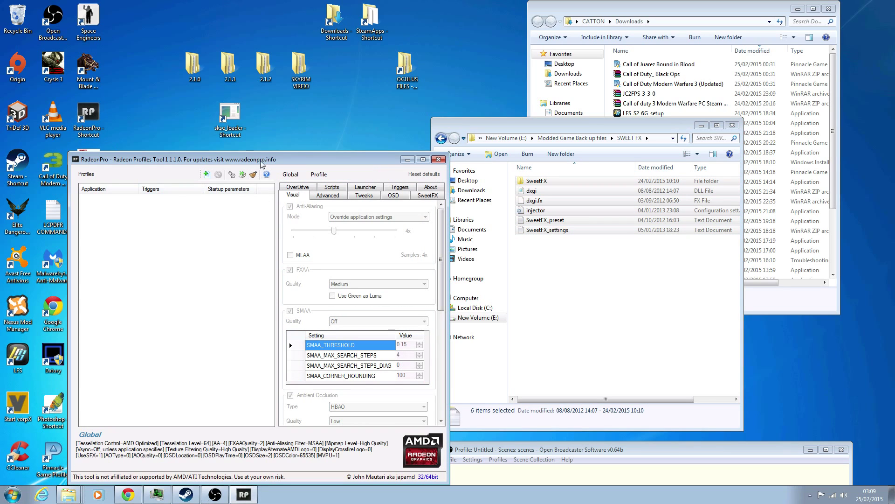
pyautogui.moveTo(261, 165); pyautogui.dragTo(264, 115)
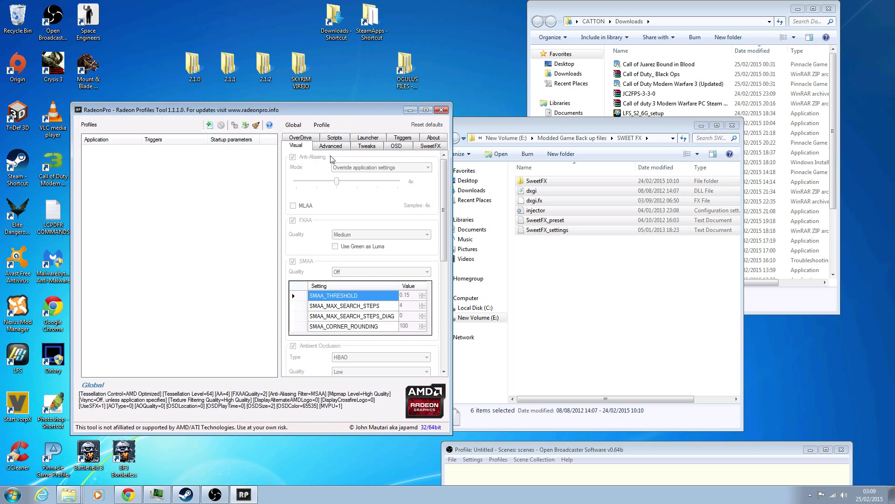
# In RadeonPro's SweetFX settings, keep SweetFX integration enabled and view the contents of the SweetFX root folder, closing its window
pyautogui.click(427, 147)
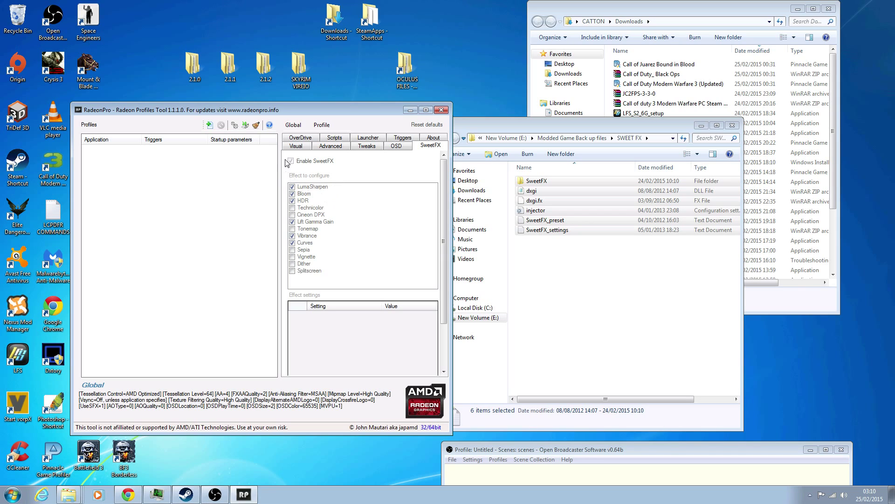
pyautogui.click(234, 126)
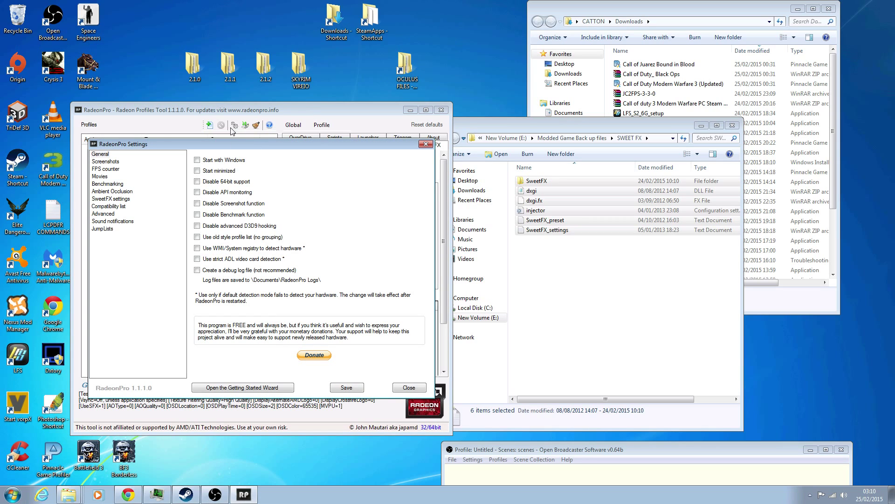
pyautogui.click(112, 199)
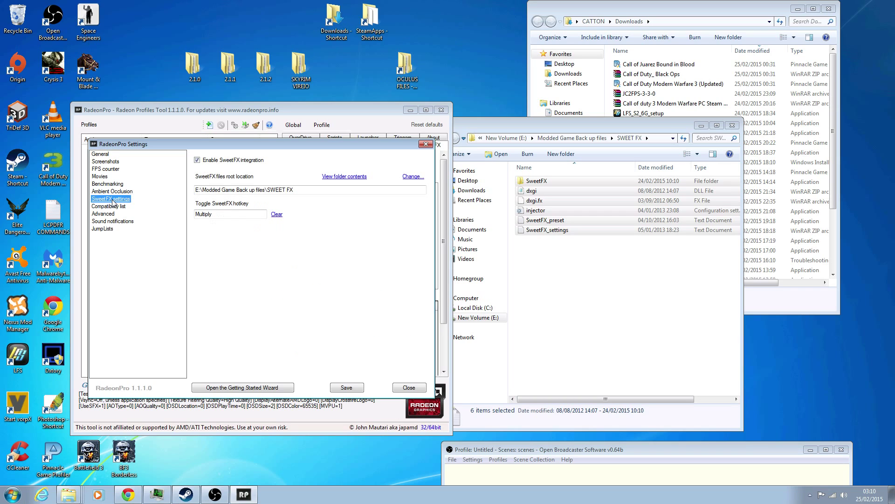
pyautogui.click(197, 160)
pyautogui.click(196, 160)
pyautogui.click(338, 181)
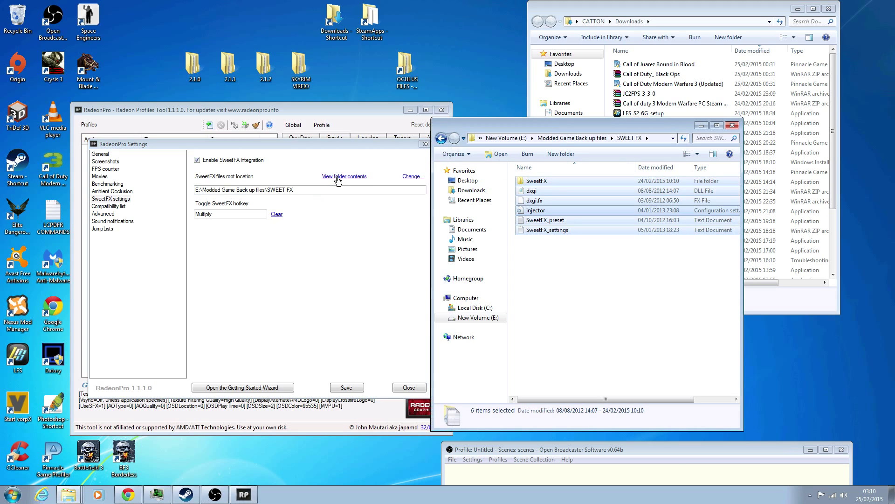
pyautogui.click(732, 125)
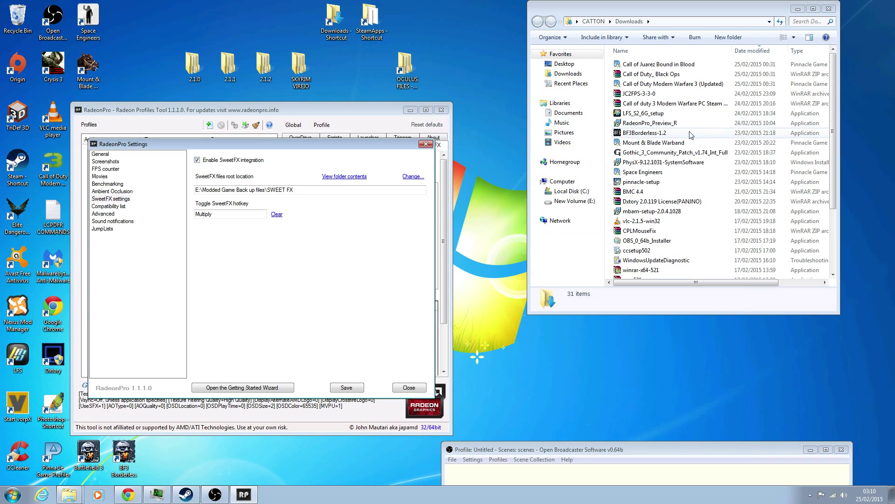
# Set the SweetFX files root location to the SWEET FX folder under New Volume (E:), Modded Game Back up files
pyautogui.click(408, 177)
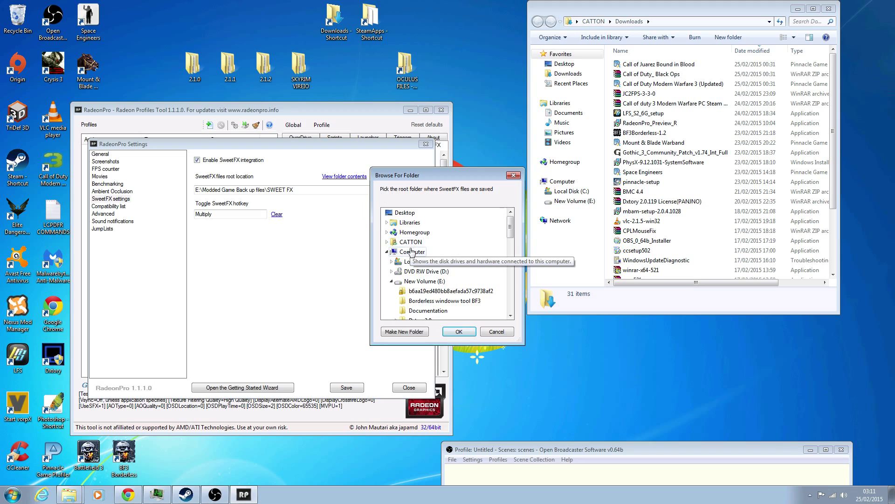
pyautogui.click(409, 254)
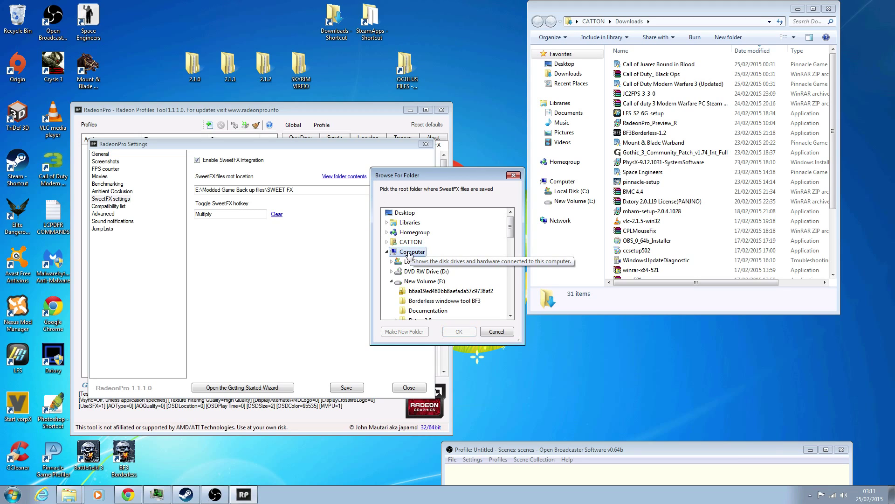
pyautogui.click(417, 281)
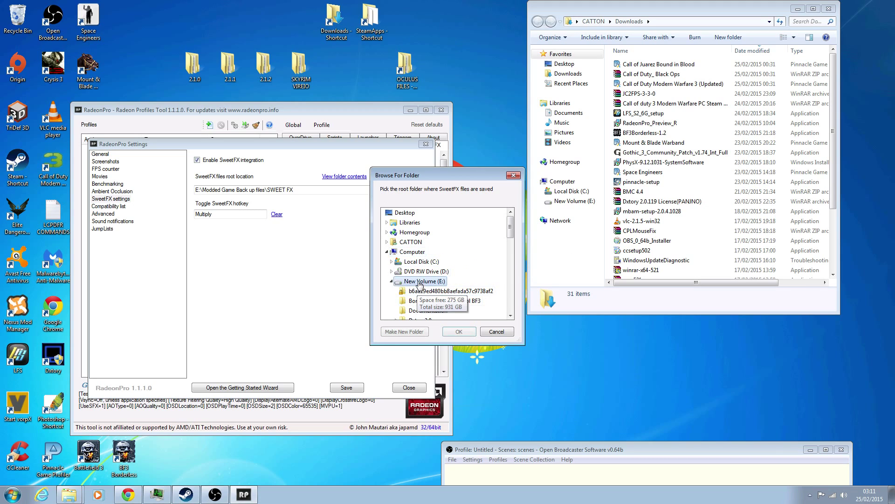
pyautogui.scroll(-3, 423, 276)
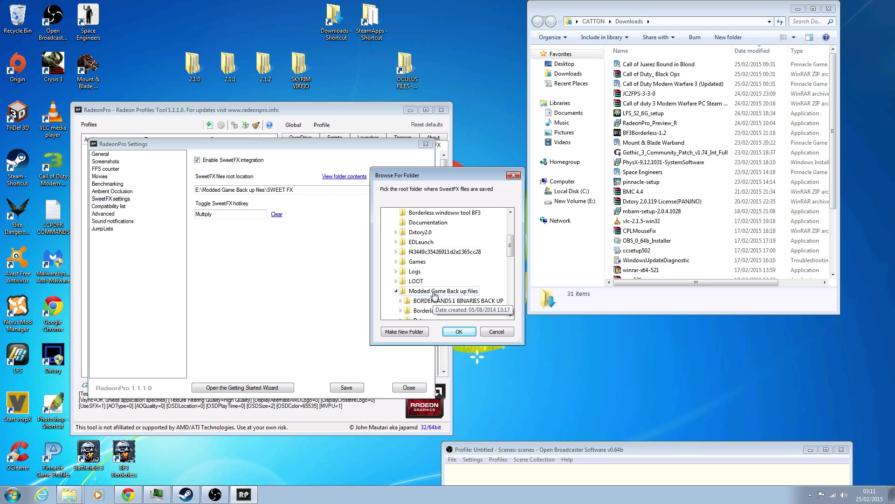
pyautogui.click(434, 291)
pyautogui.scroll(-2, 433, 289)
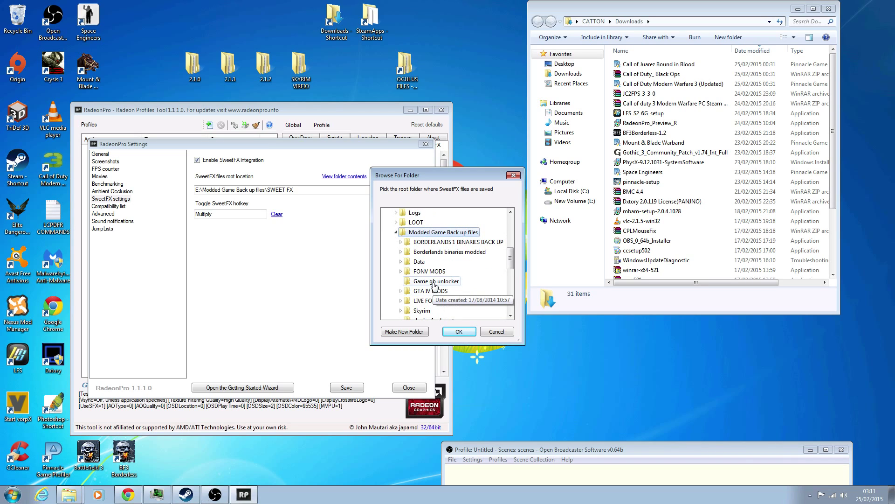
pyautogui.scroll(-2, 423, 281)
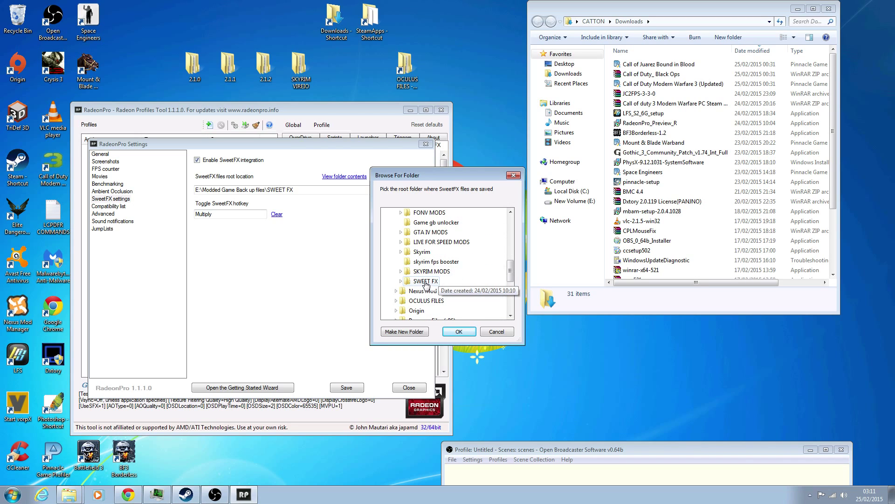
pyautogui.click(425, 281)
pyautogui.scroll(1, 451, 312)
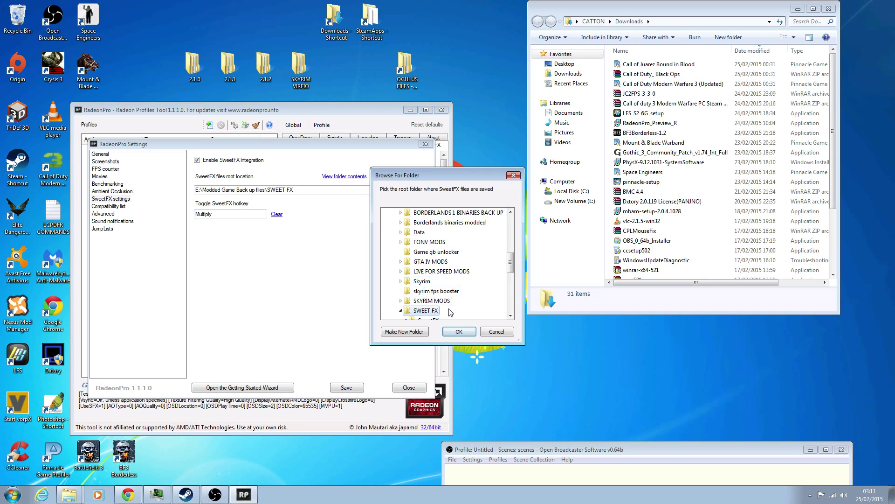
pyautogui.click(459, 331)
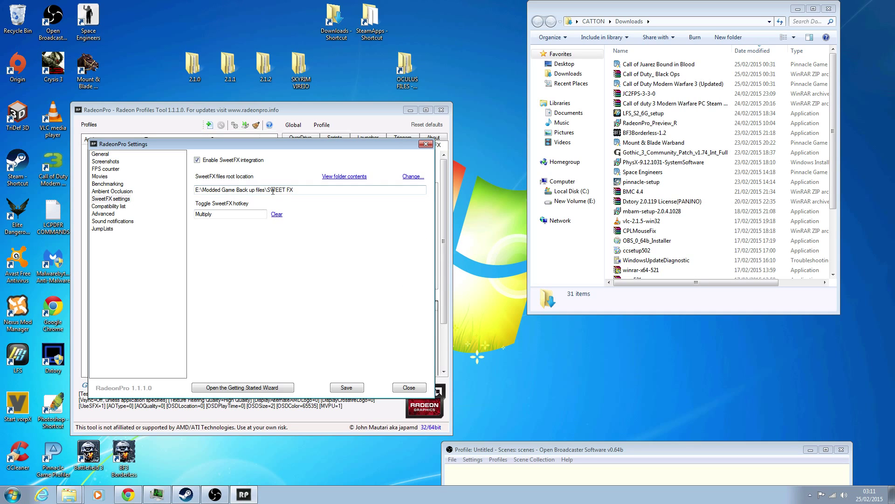
# Try NumPad9 as the Toggle SweetFX hotkey, set it back to Multiply, and save the RadeonPro settings
pyautogui.doubleClick(237, 213)
pyautogui.press('KP_Multiply')
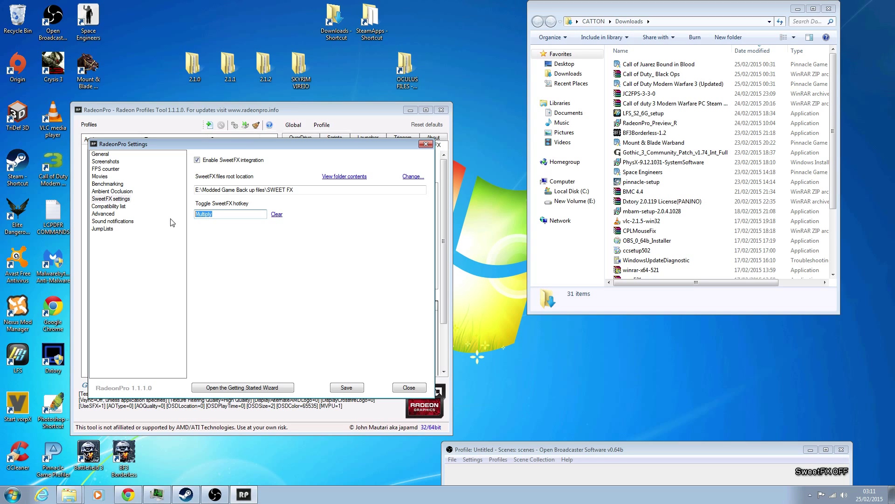
pyautogui.press('KP_9')
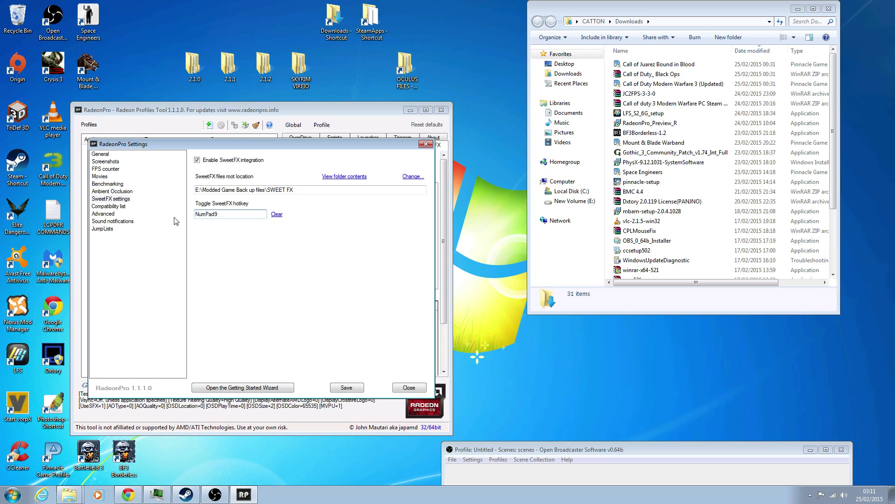
pyautogui.moveTo(226, 216); pyautogui.dragTo(170, 211)
pyautogui.press('KP_Multiply')
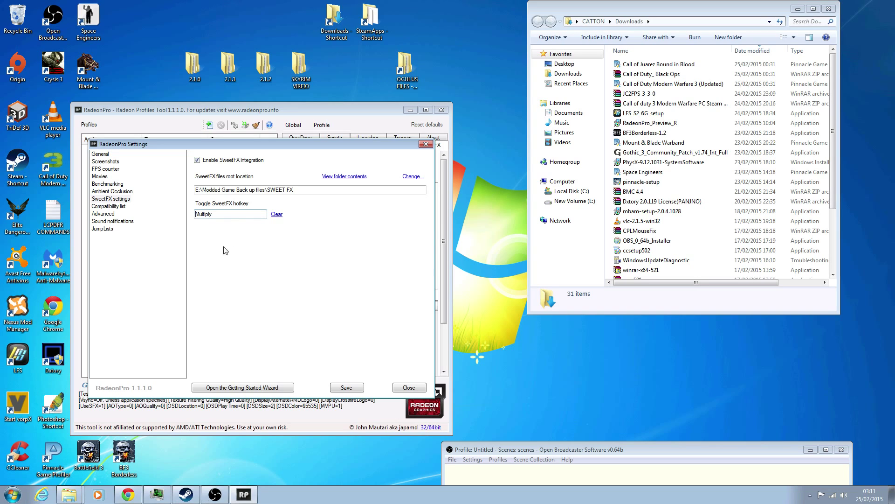
pyautogui.click(346, 388)
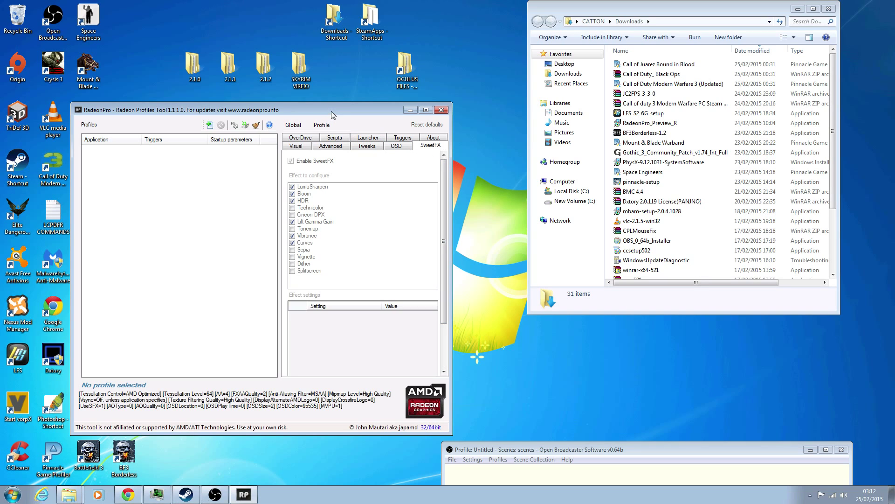
# Move RadeonPro down out of the way and set the Oculus Rift display mode to Extend Desktop to the HMD
pyautogui.moveTo(328, 109); pyautogui.dragTo(302, 468)
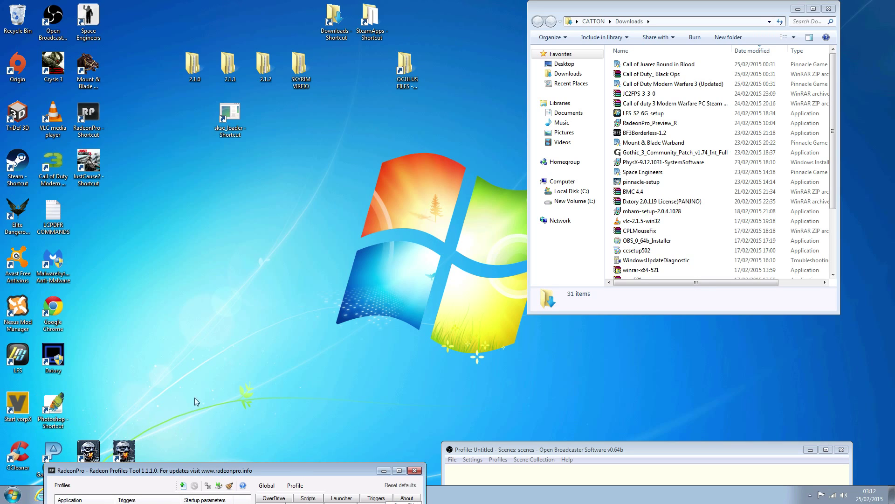
pyautogui.click(810, 495)
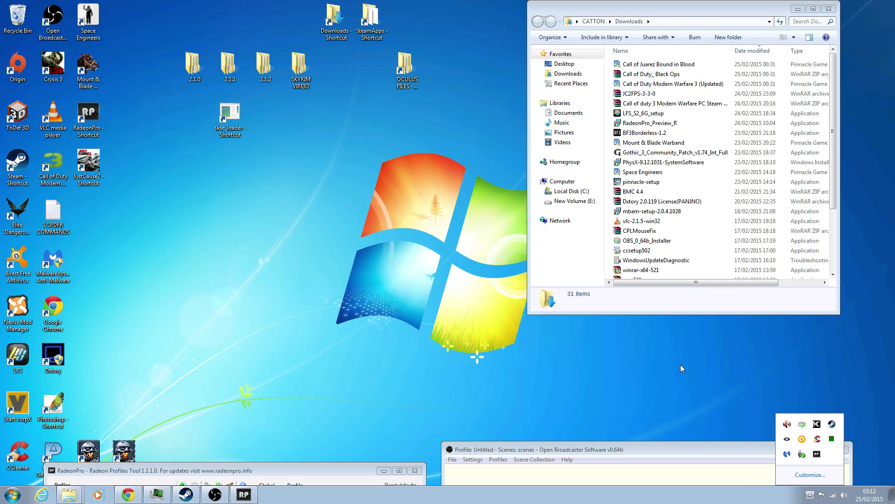
pyautogui.click(788, 440)
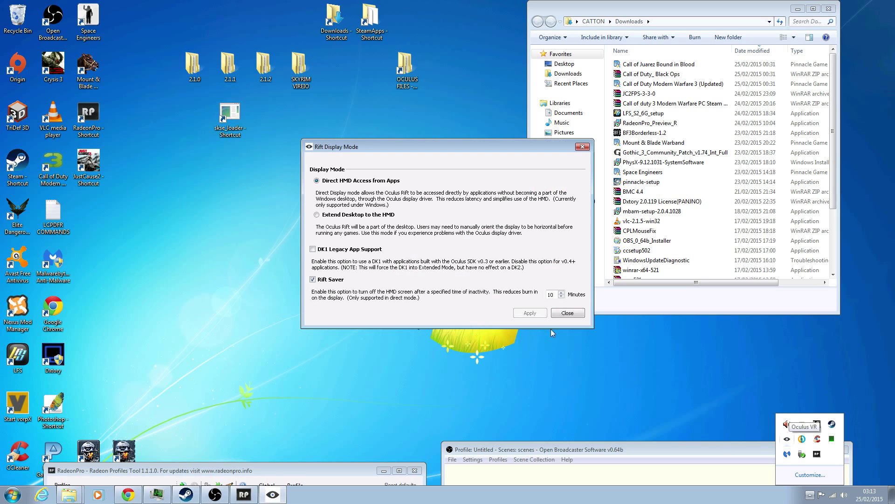
pyautogui.click(317, 215)
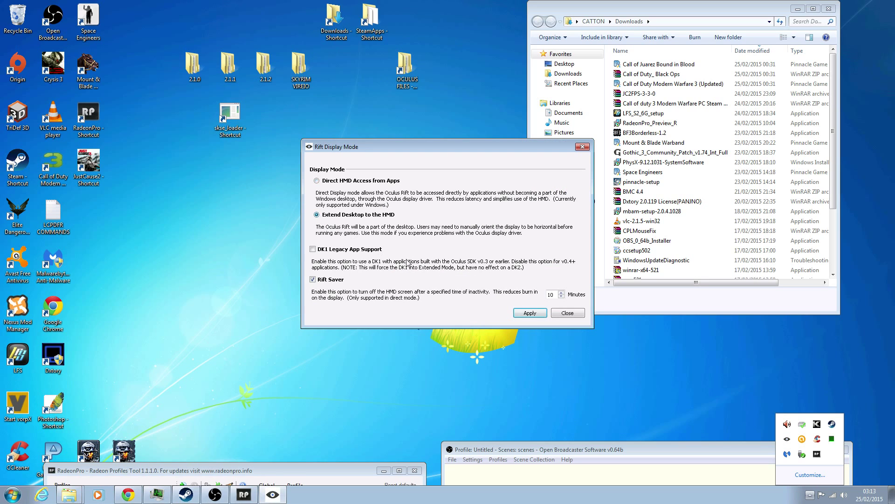
pyautogui.click(521, 312)
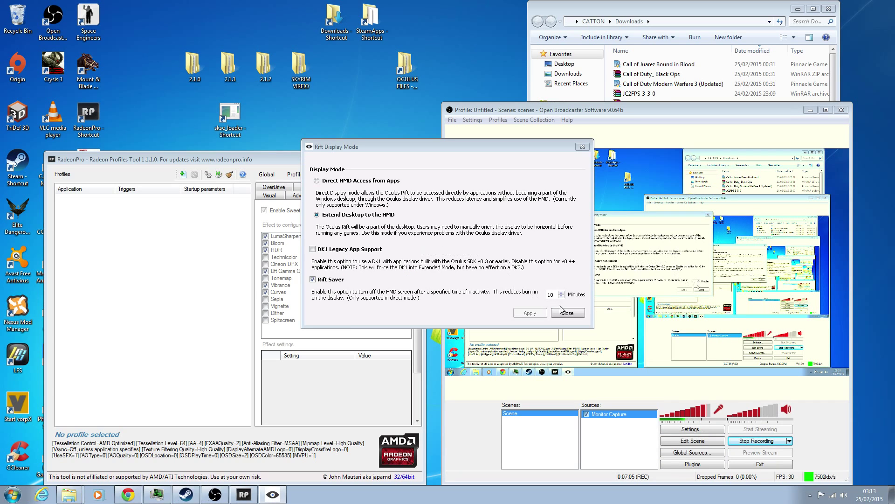
pyautogui.click(562, 311)
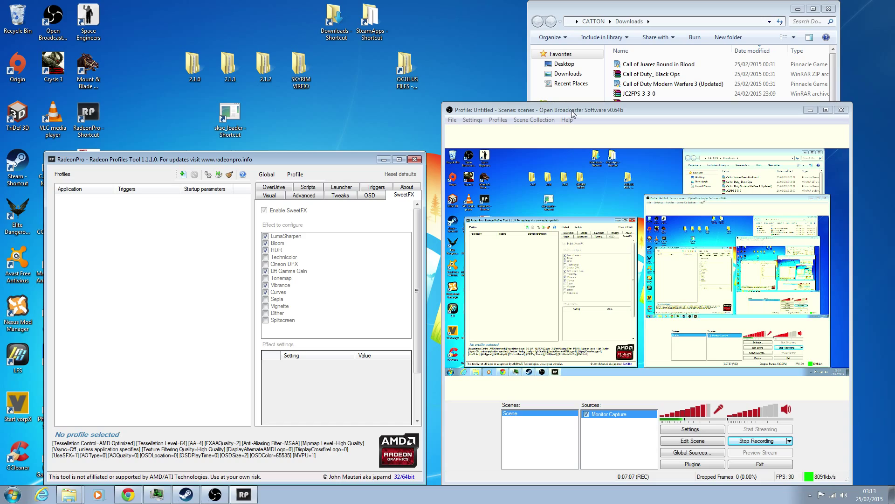
# Move the Open Broadcaster Software and RadeonPro windows down to clear the desktop
pyautogui.moveTo(573, 115); pyautogui.dragTo(606, 460)
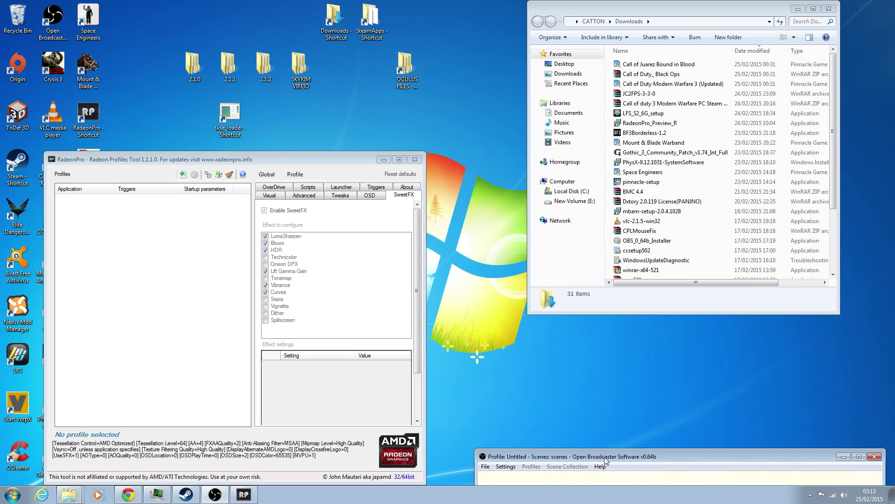
pyautogui.moveTo(337, 156); pyautogui.dragTo(378, 459)
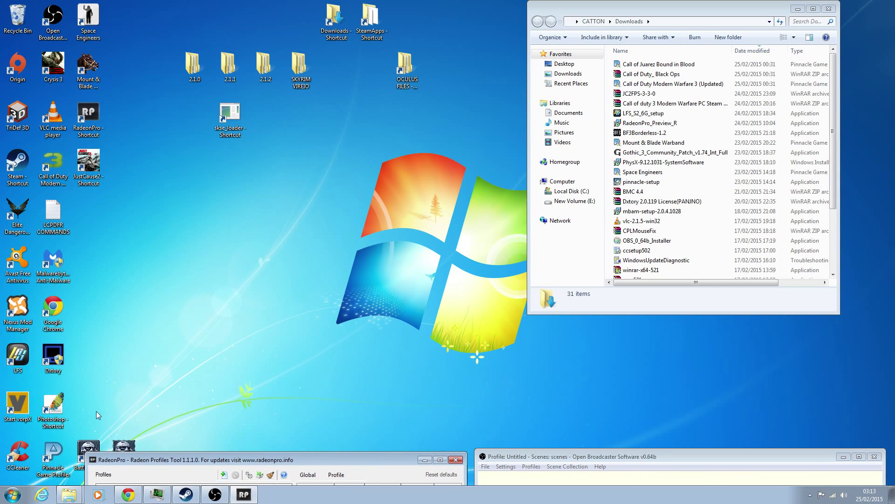
# Start vorpX from its desktop shortcut, look at its configuration window and close it without changes
pyautogui.click(16, 411)
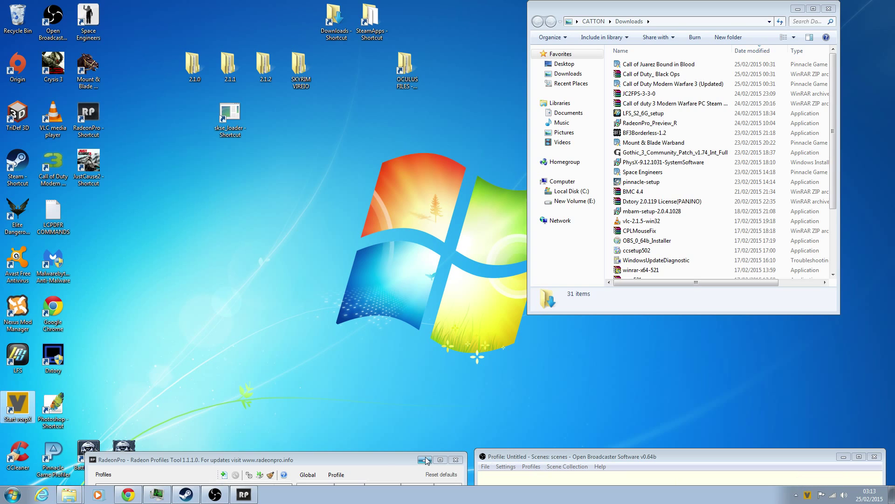
pyautogui.moveTo(397, 460)
pyautogui.mouseDown()
pyautogui.moveTo(381, 387)
pyautogui.moveTo(381, 459)
pyautogui.mouseUp()
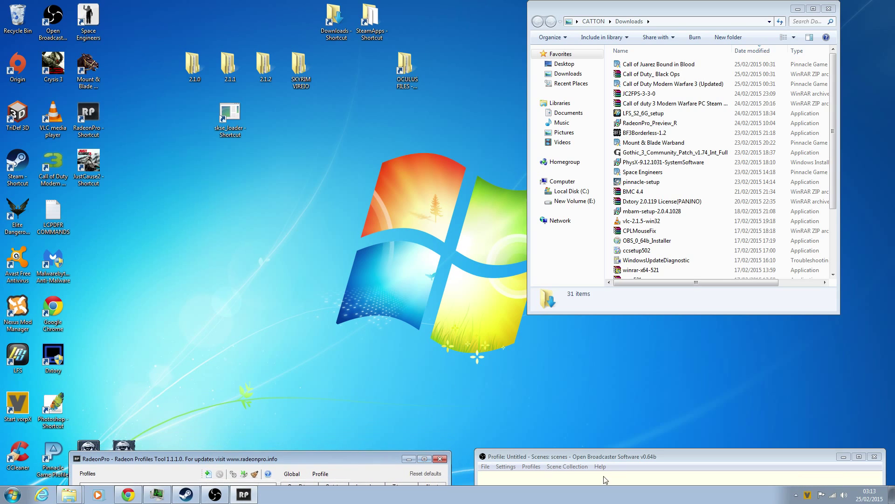
pyautogui.click(808, 497)
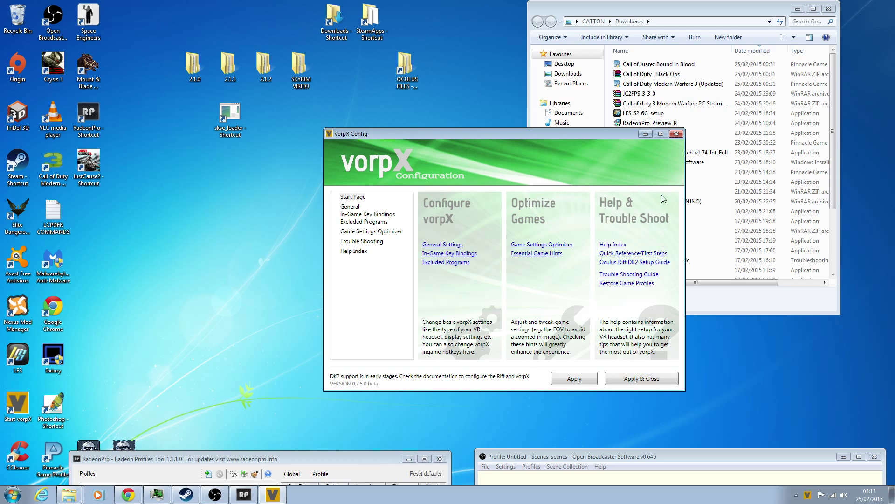
pyautogui.click(676, 134)
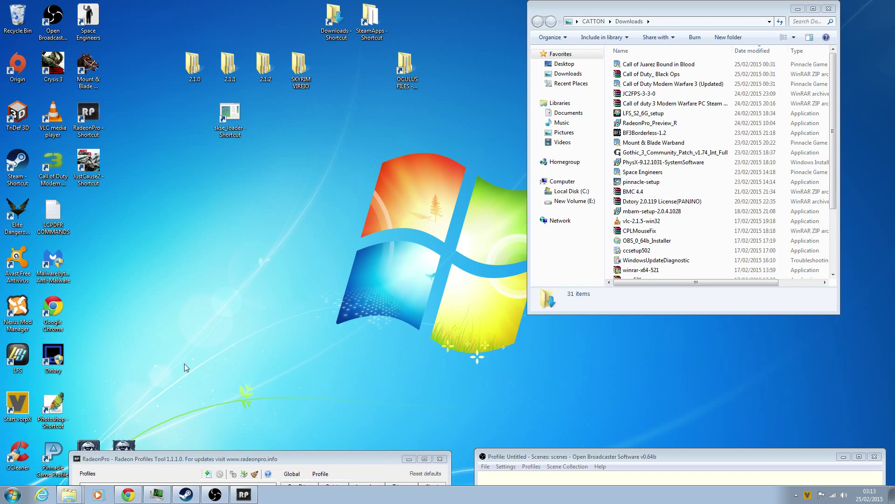
# Switch to Steam, launch BioShock Infinite from the library's VORPX category, and pause the game
pyautogui.click(186, 494)
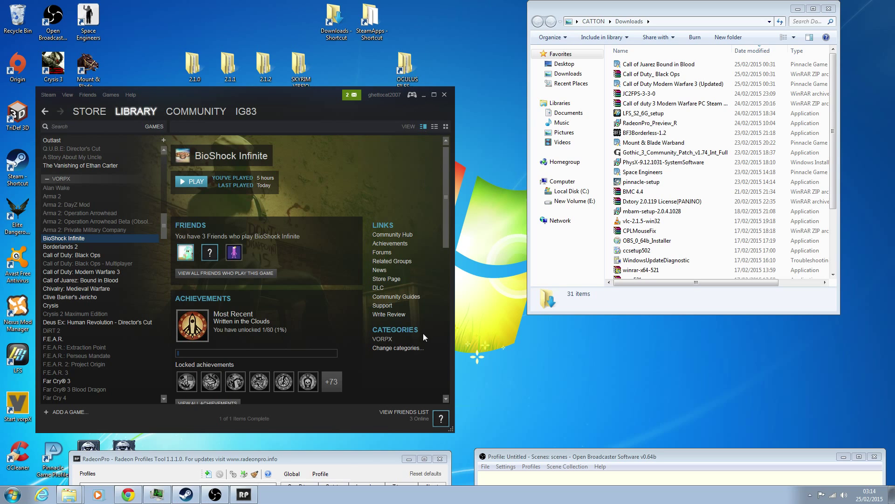
pyautogui.moveTo(343, 458)
pyautogui.mouseDown()
pyautogui.moveTo(355, 288)
pyautogui.moveTo(330, 461)
pyautogui.mouseUp()
pyautogui.moveTo(541, 459); pyautogui.dragTo(384, 97)
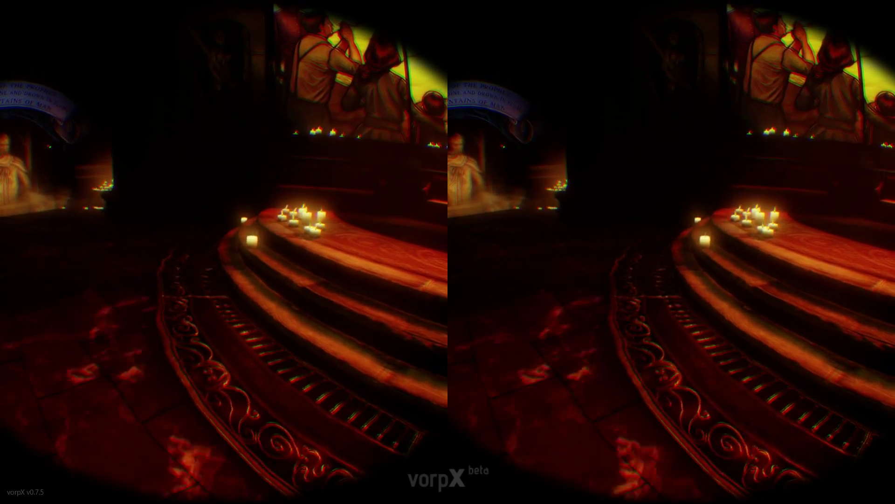
pyautogui.press('Escape')
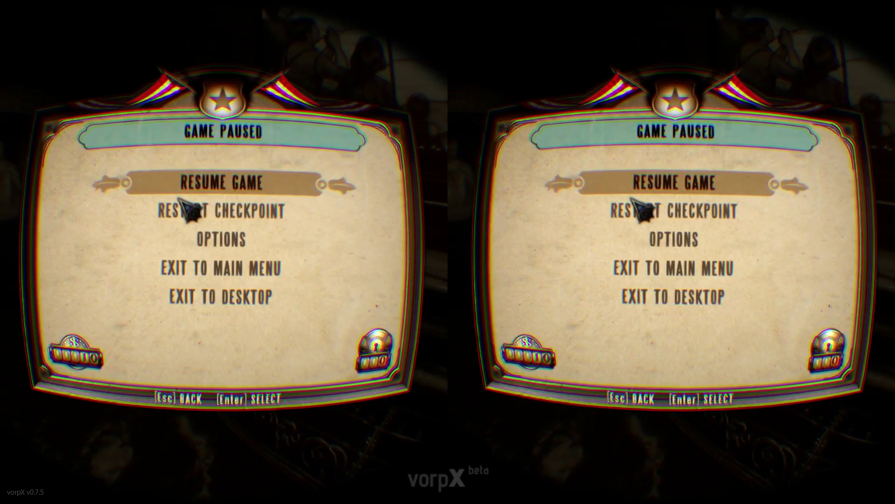